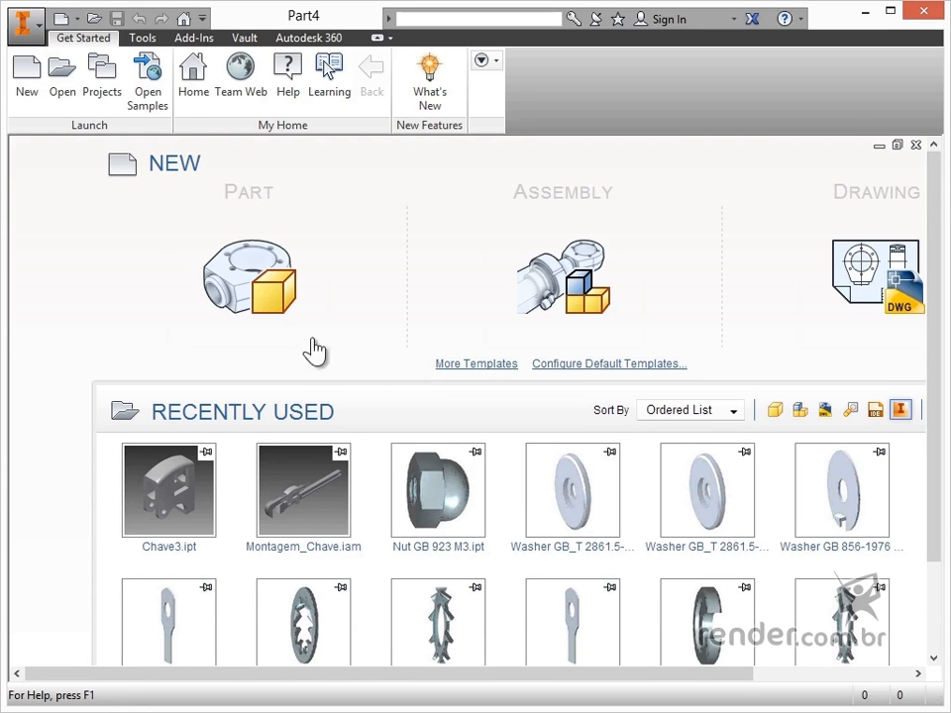
- Create a new part and start a 2D sketch on the XZ plane
left_click(269, 303)
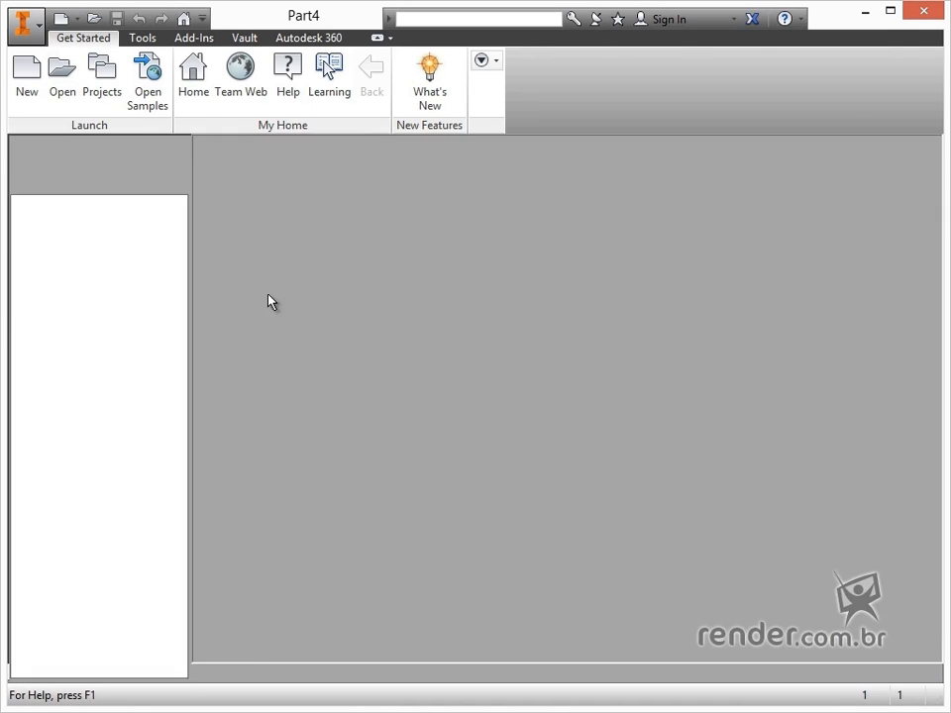
left_click(66, 85)
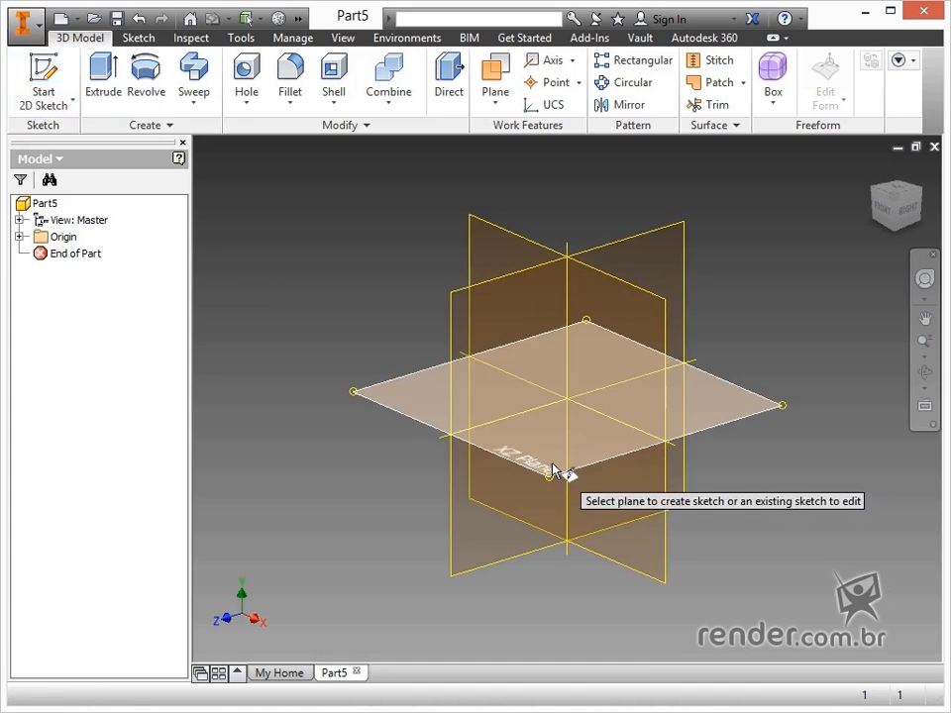
left_click(559, 471)
- Sketch a closed rectangle from four lines starting at the origin, about 7 mm tall and 8 mm wide
left_click(104, 83)
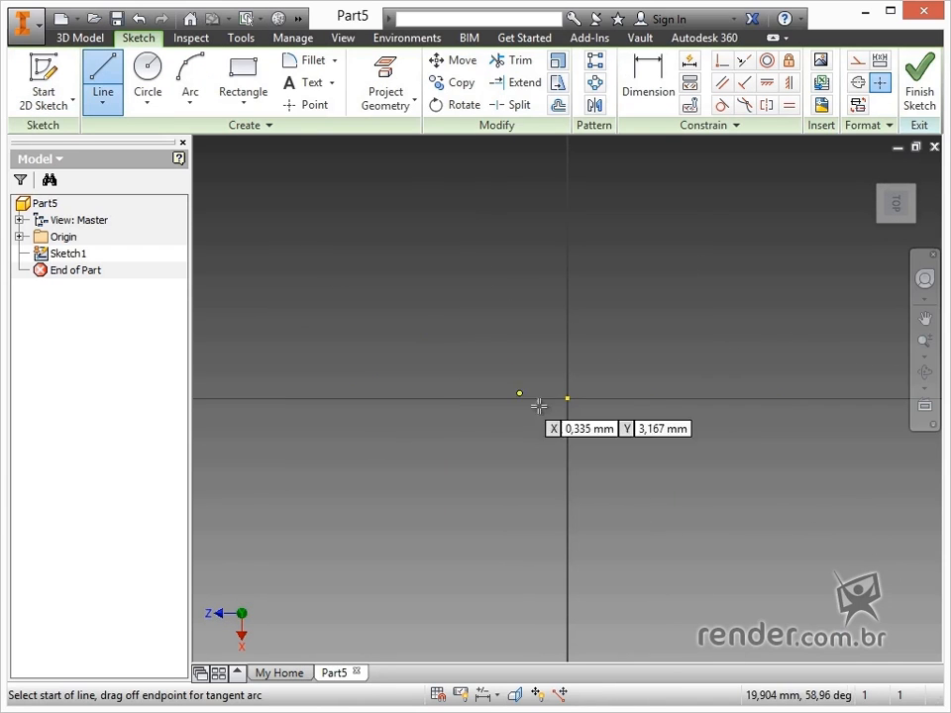
left_click(570, 399)
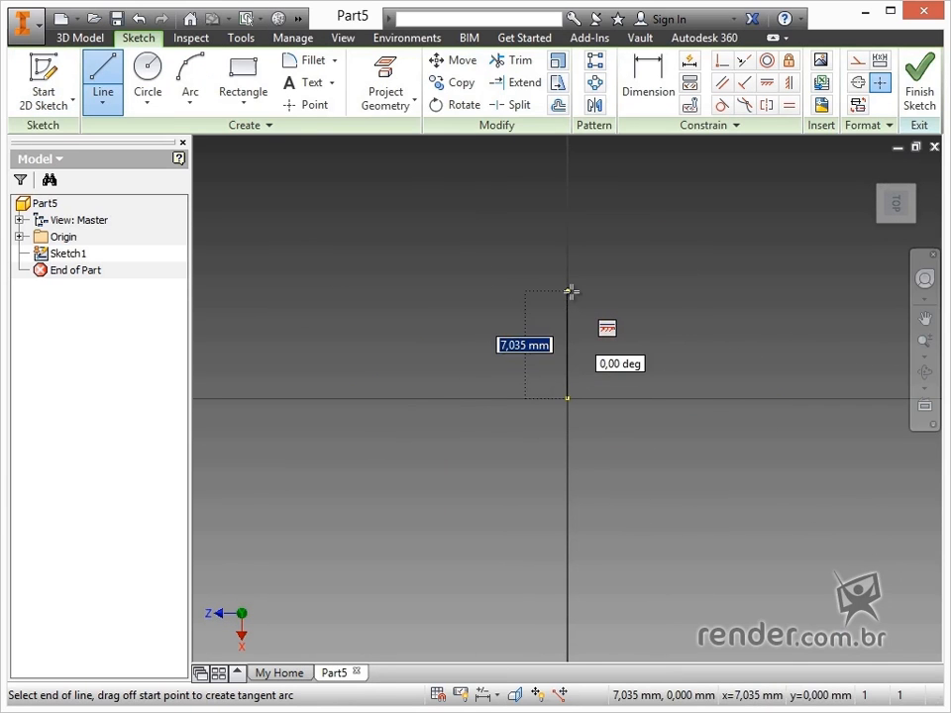
left_click(567, 291)
left_click(685, 291)
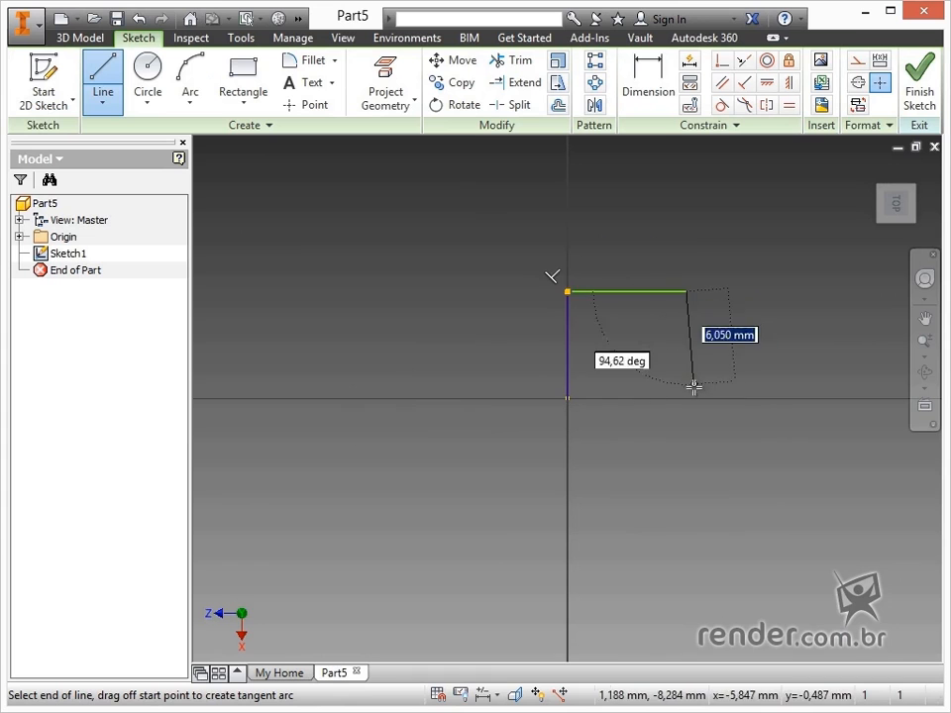
left_click(685, 400)
left_click(568, 399)
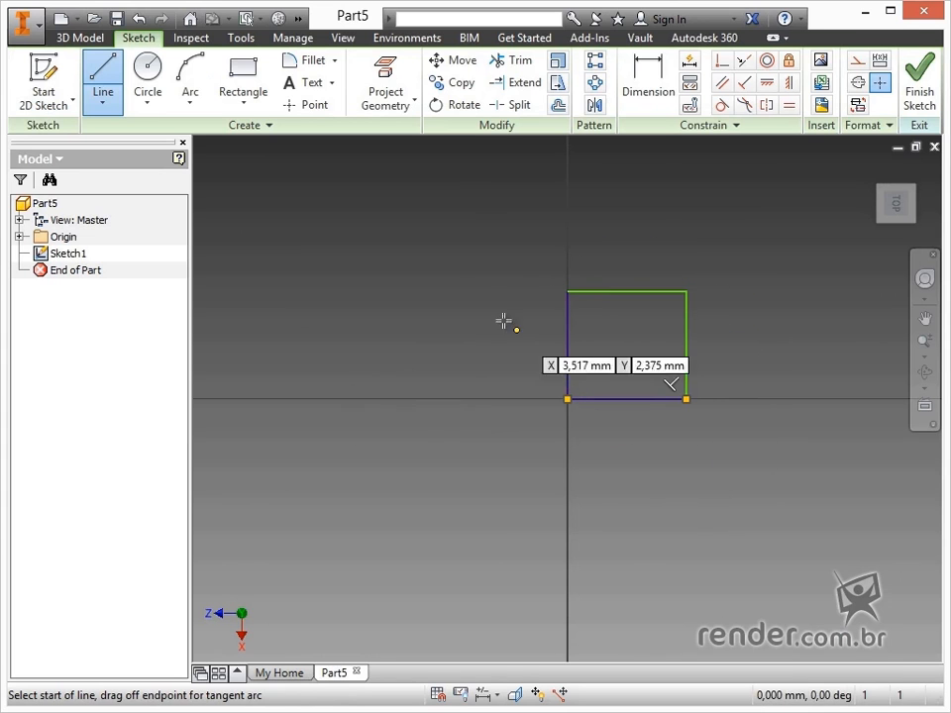
right_click(482, 299)
left_click(559, 299)
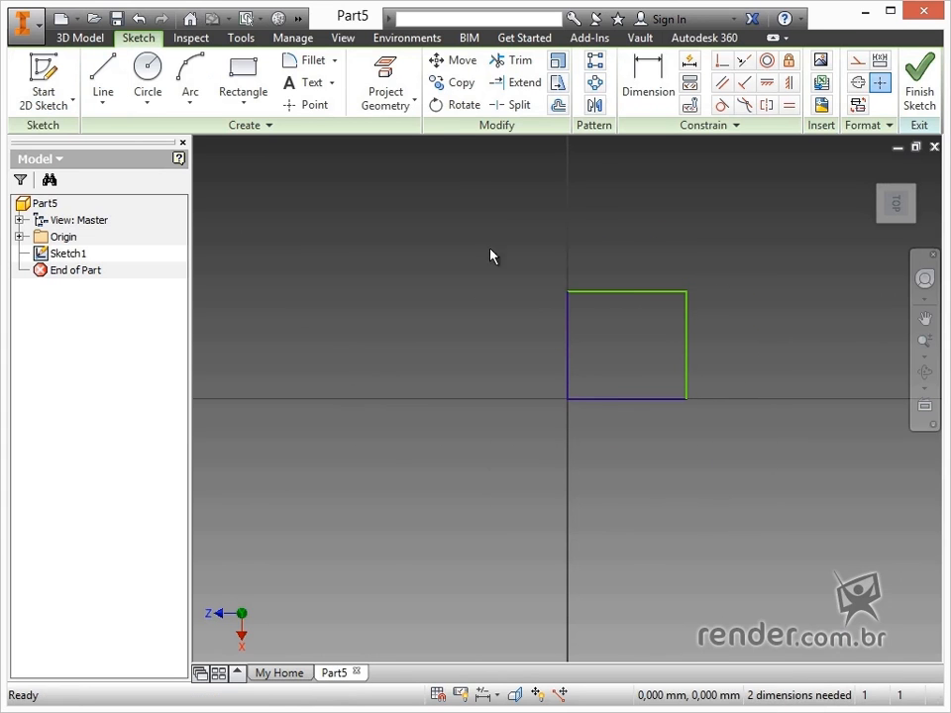
- Move the rectangle from its upper-right corner with Precise Input values X 6 and Y 4, removing its constraints to other geometry
left_click(456, 61)
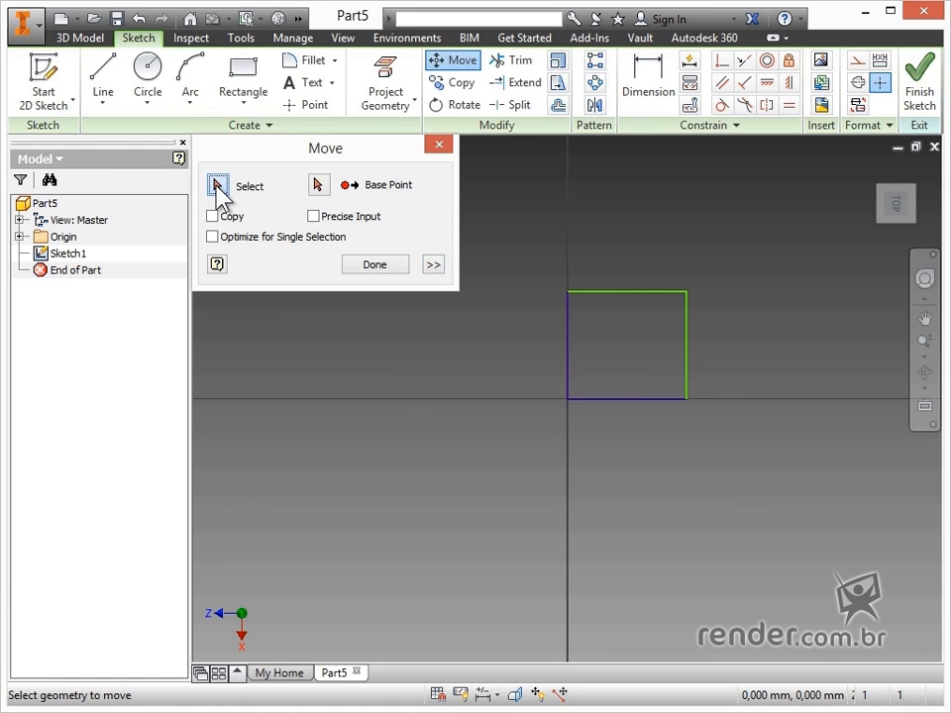
mouse_move(506, 246)
left_mouse_down()
mouse_move(709, 457)
mouse_move(700, 450)
left_mouse_up()
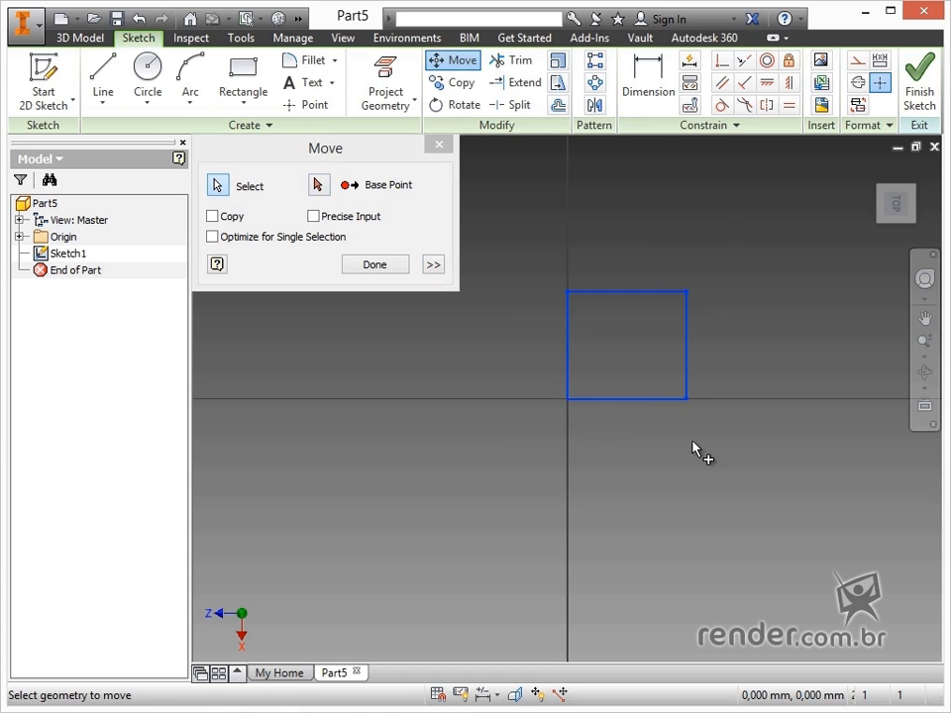
left_click(319, 186)
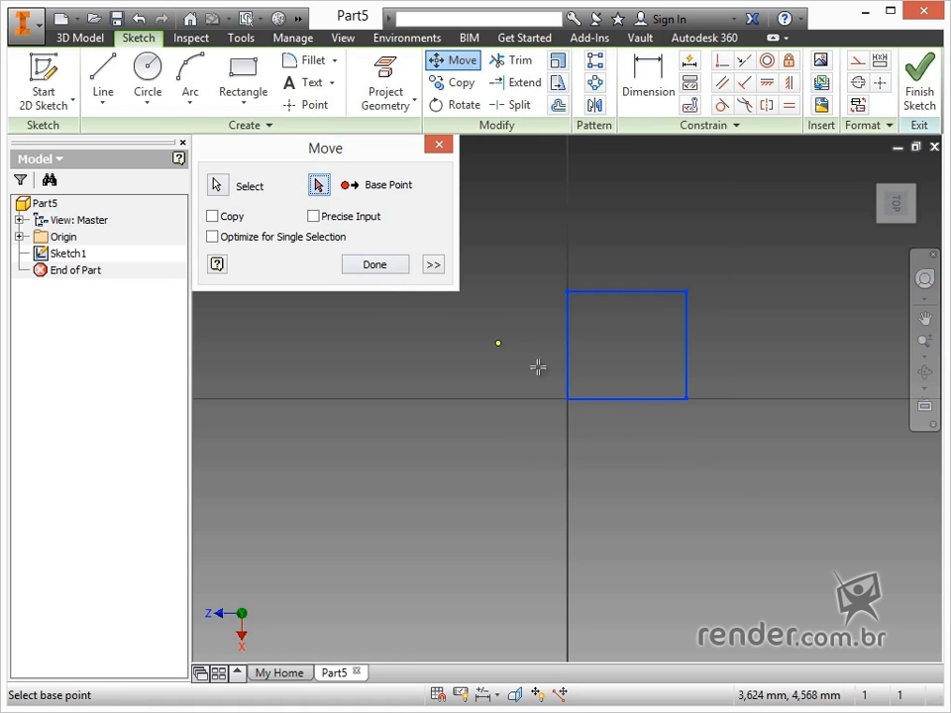
left_click(689, 290)
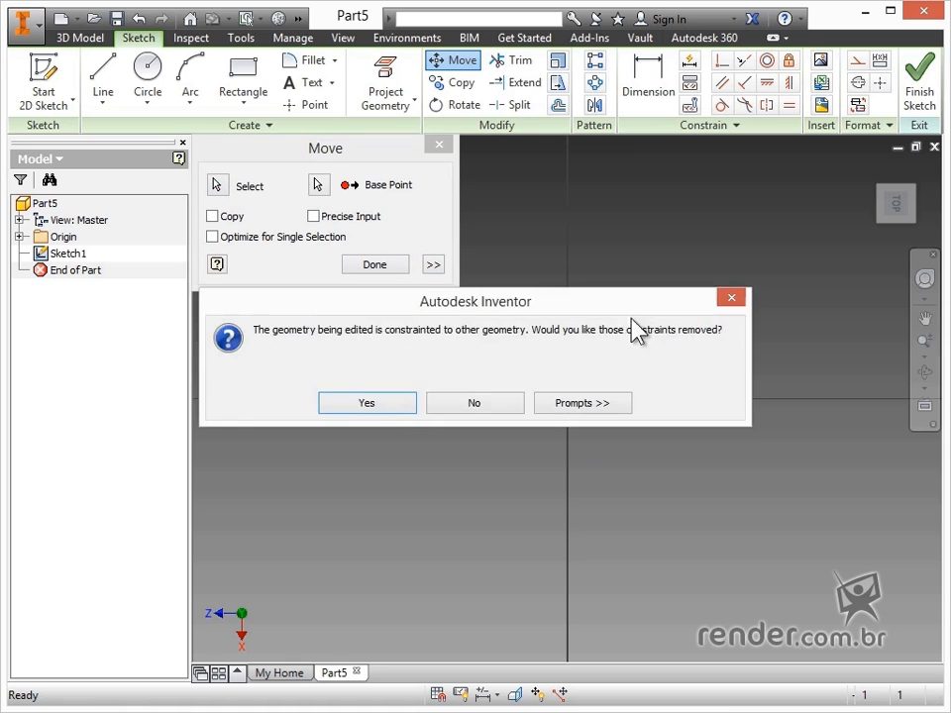
left_click(366, 403)
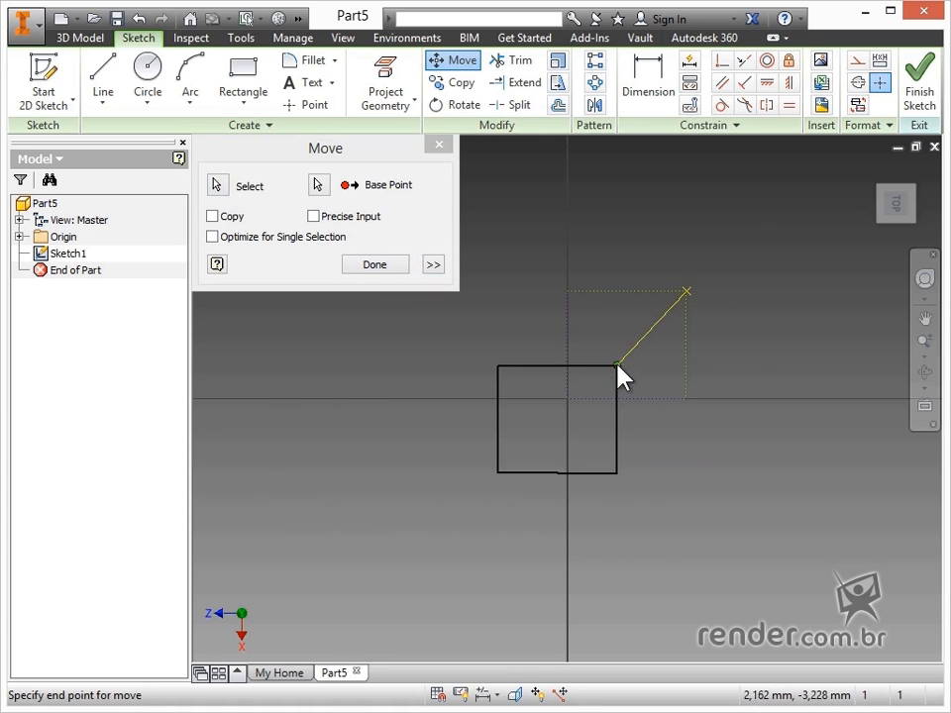
left_click(315, 217)
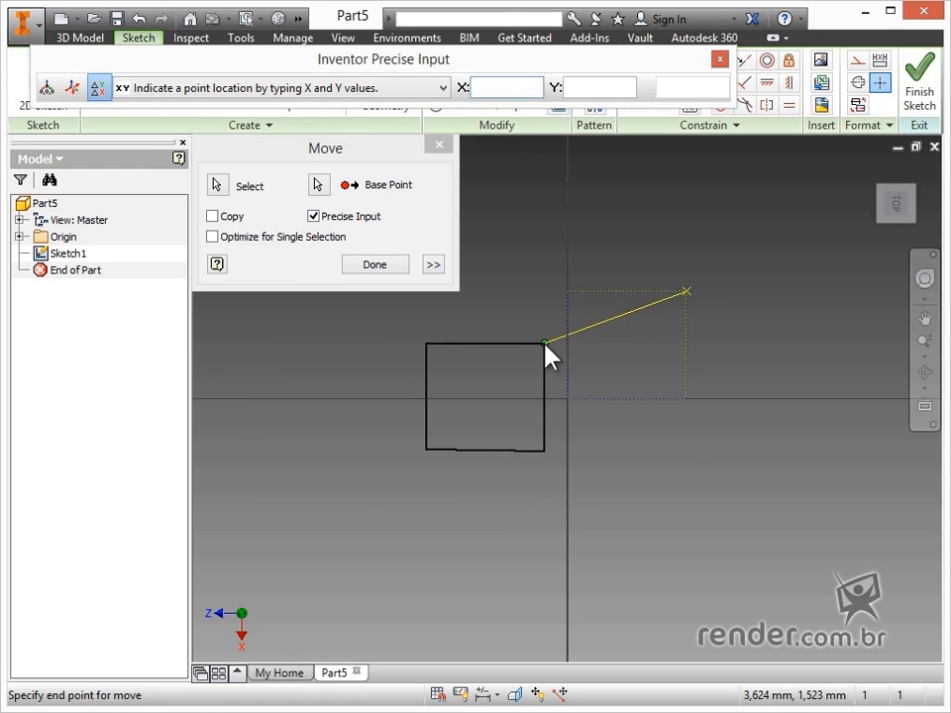
type("8")
key("Tab")
type("4")
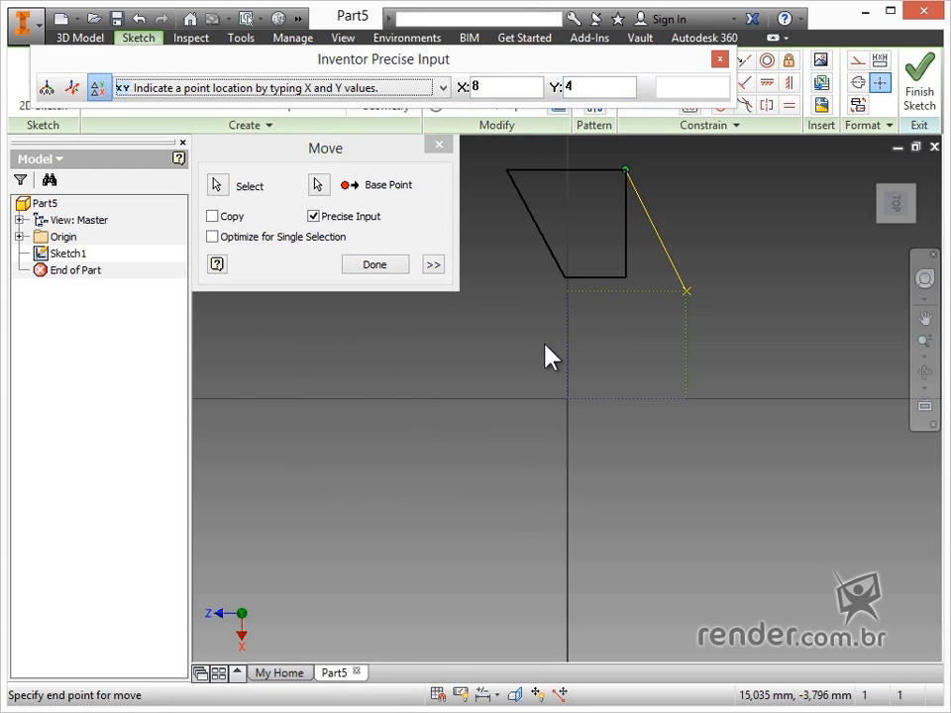
key("Tab")
type("6")
key("Return")
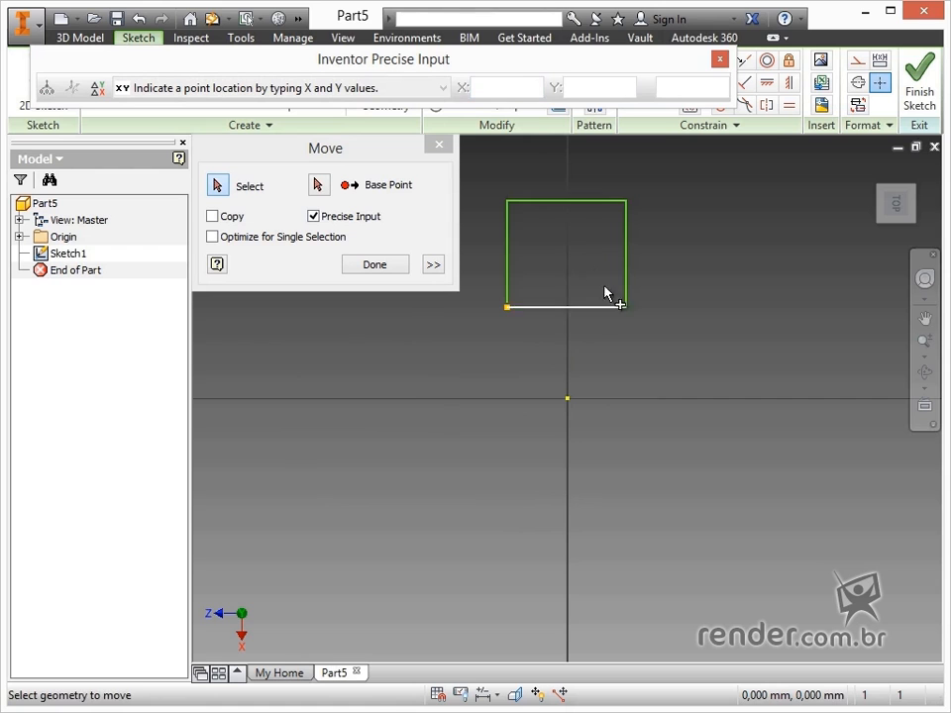
middle_click_drag(579, 269, 555, 393)
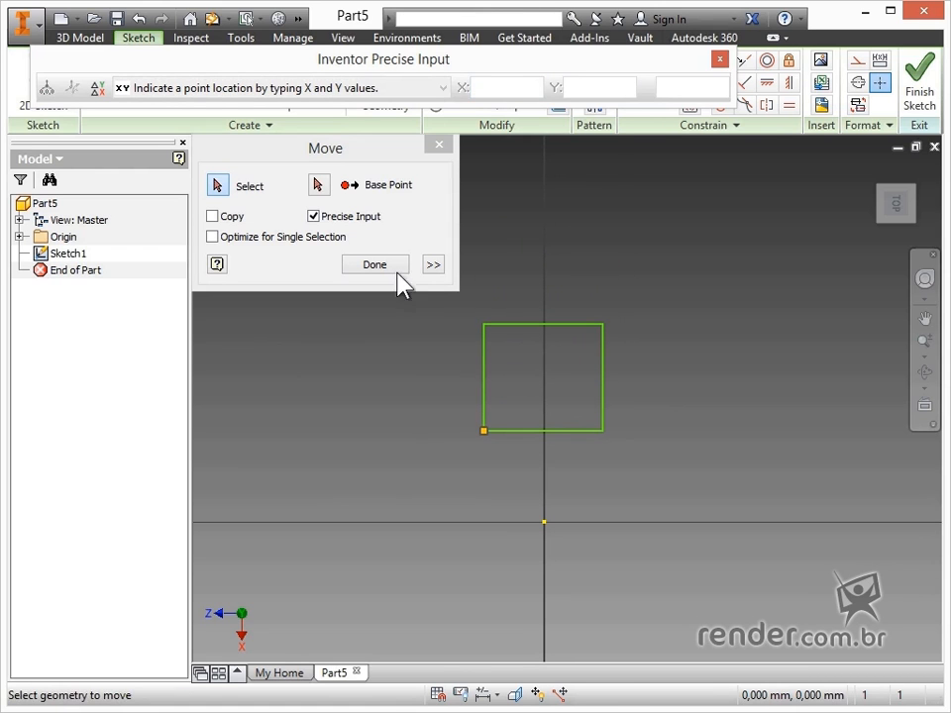
left_click(395, 264)
left_click(719, 59)
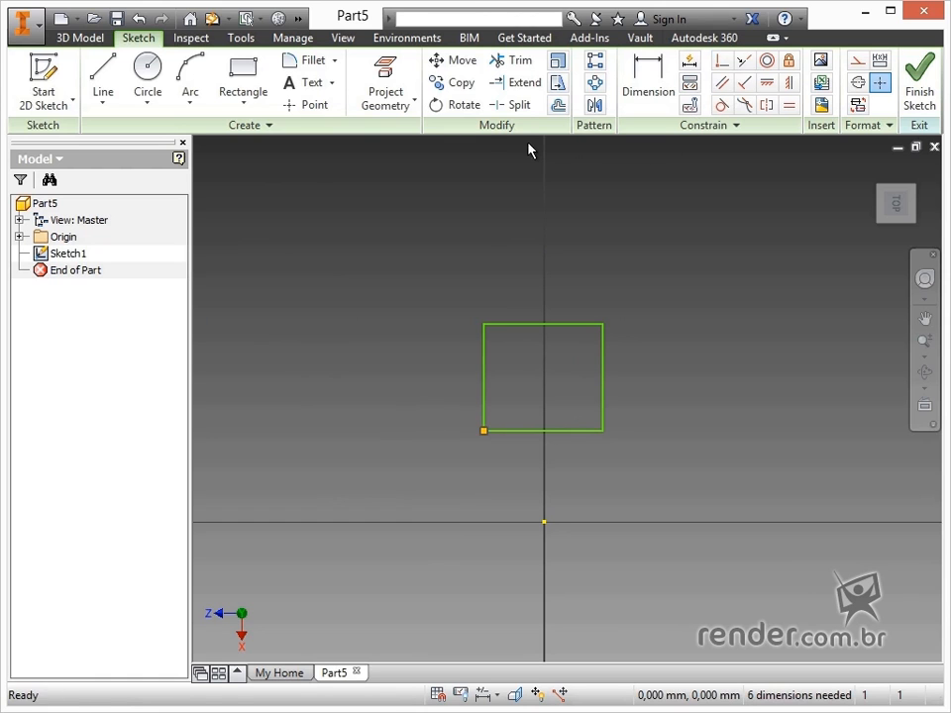
- Copy the rectangle from its lower-left corner, placing the duplicate beside the original in the free area to its left
left_click(466, 87)
left_click_drag(462, 310, 632, 452)
left_click(318, 185)
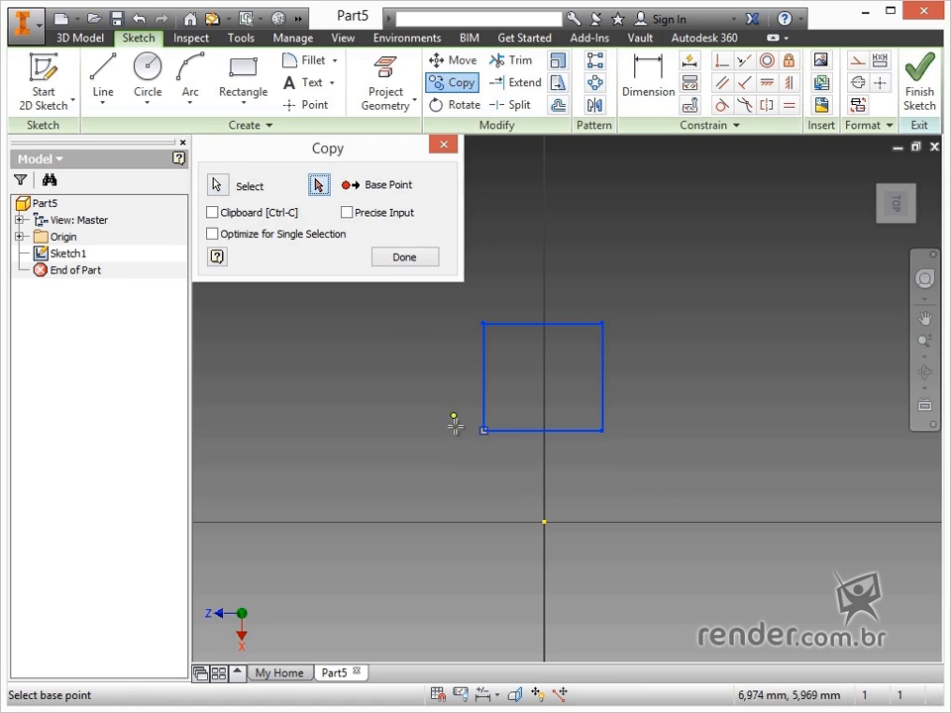
left_click(483, 430)
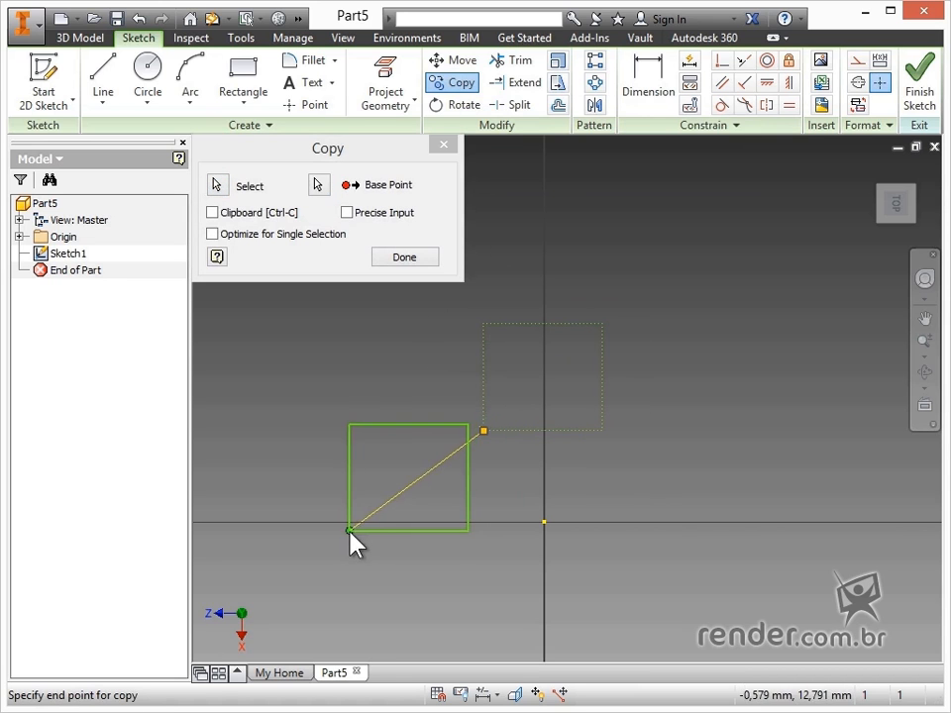
left_click(399, 257)
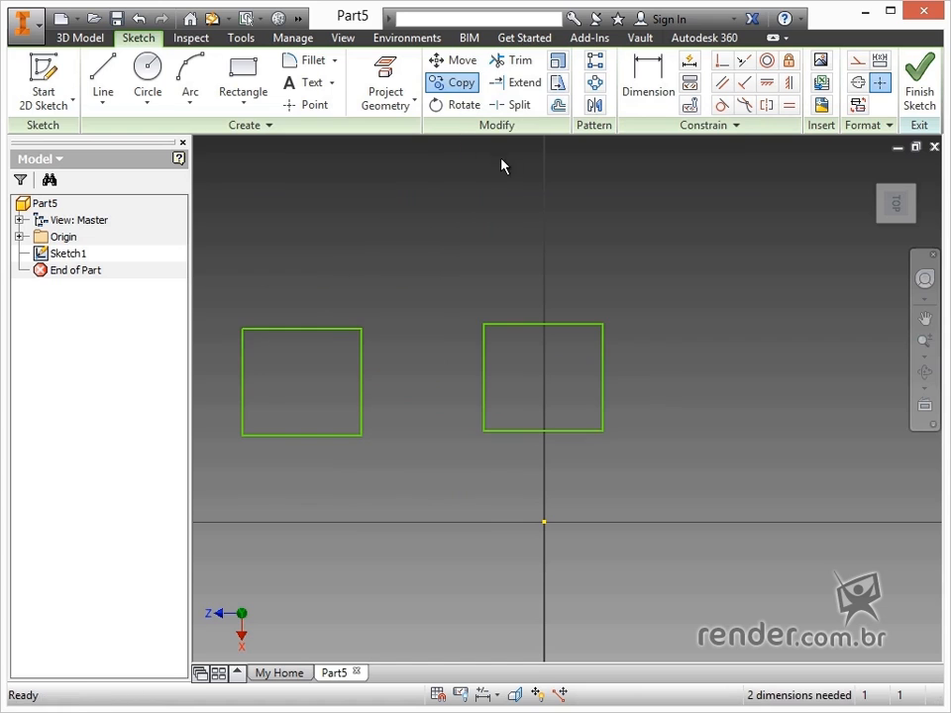
- Rotate the original rectangle about its lower-left corner with the angle set to 45, removing its constraints to other geometry
left_click(464, 105)
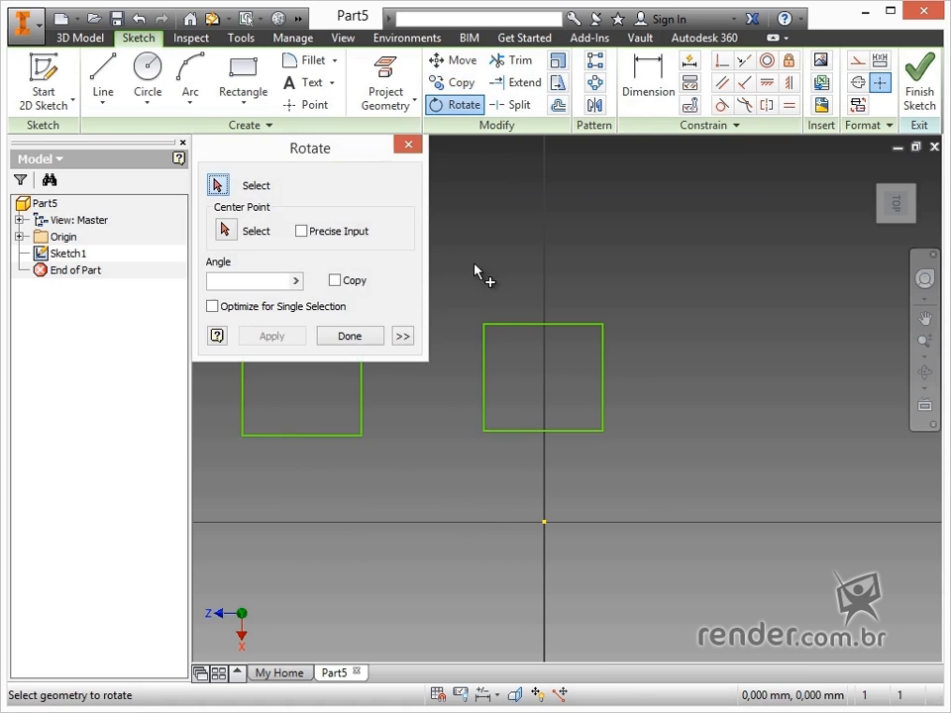
left_click_drag(433, 283, 645, 480)
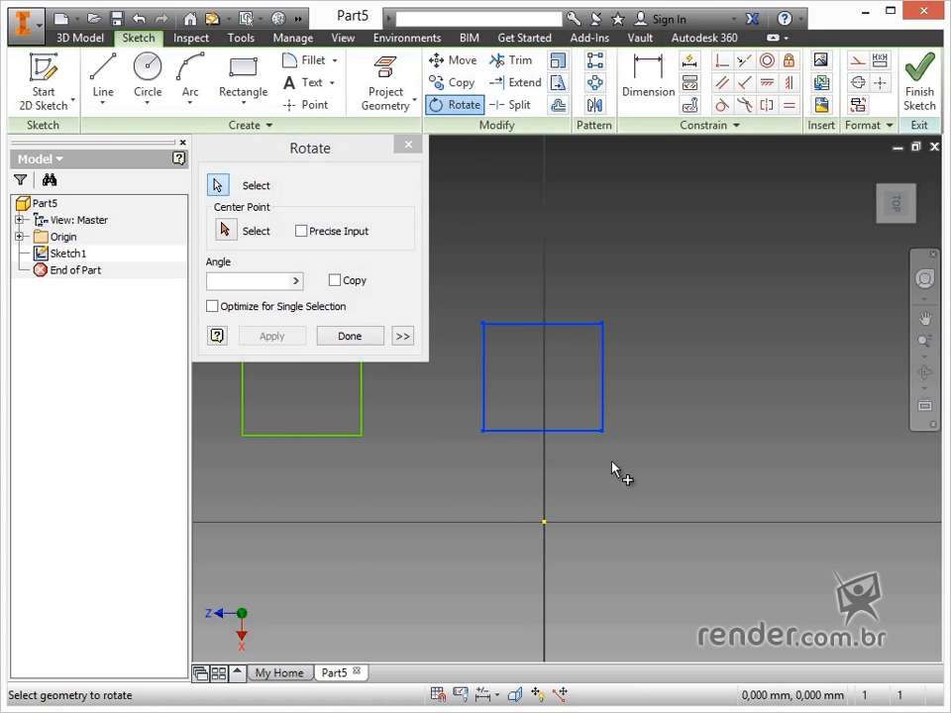
left_click(227, 230)
left_click(485, 432)
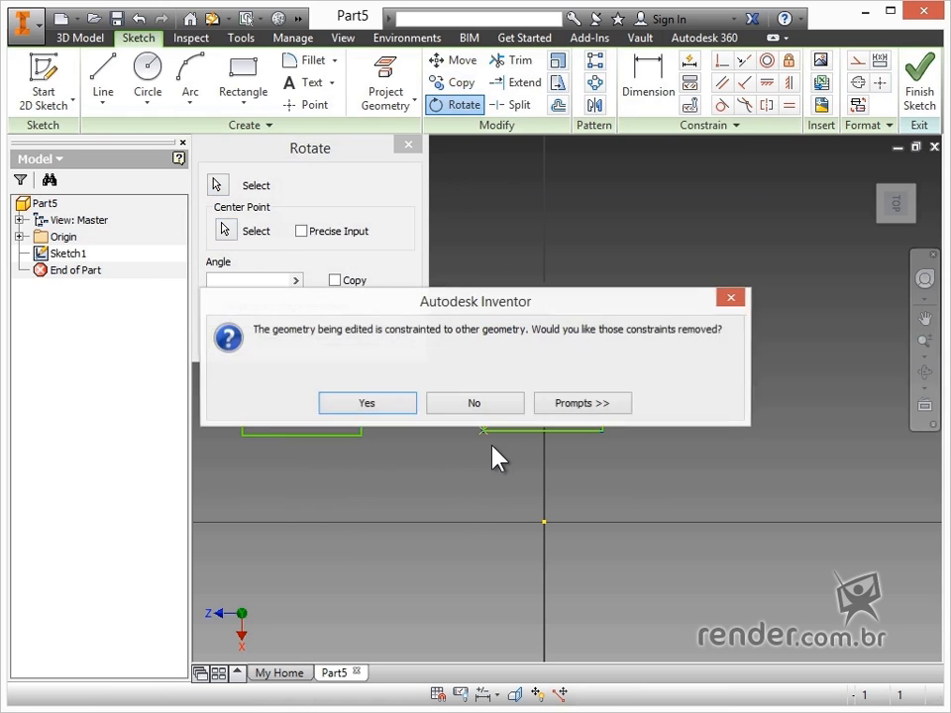
left_click(409, 404)
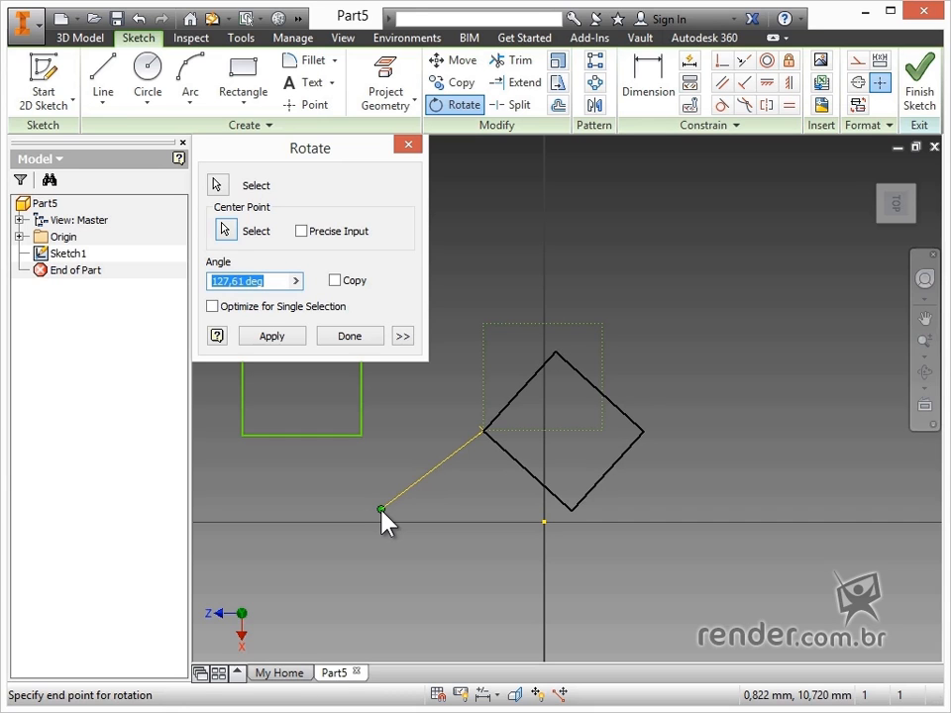
type("45")
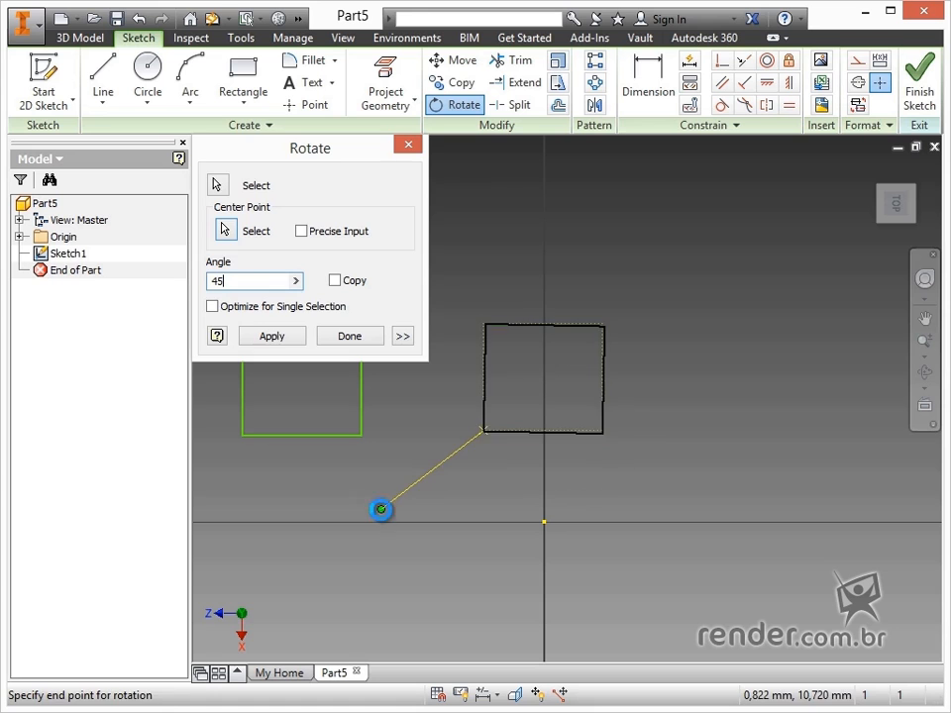
key("Return")
left_click(362, 336)
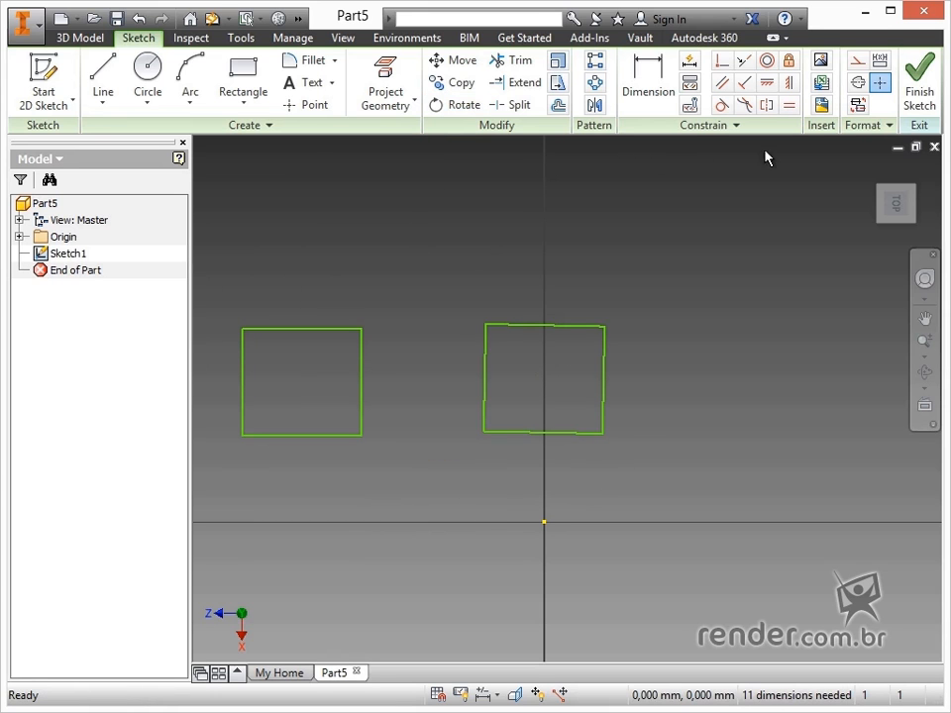
- Sketch a center-point circle below the two rectangles, centered roughly between them
left_click(148, 74)
left_click(420, 585)
left_click(472, 624)
right_click(333, 543)
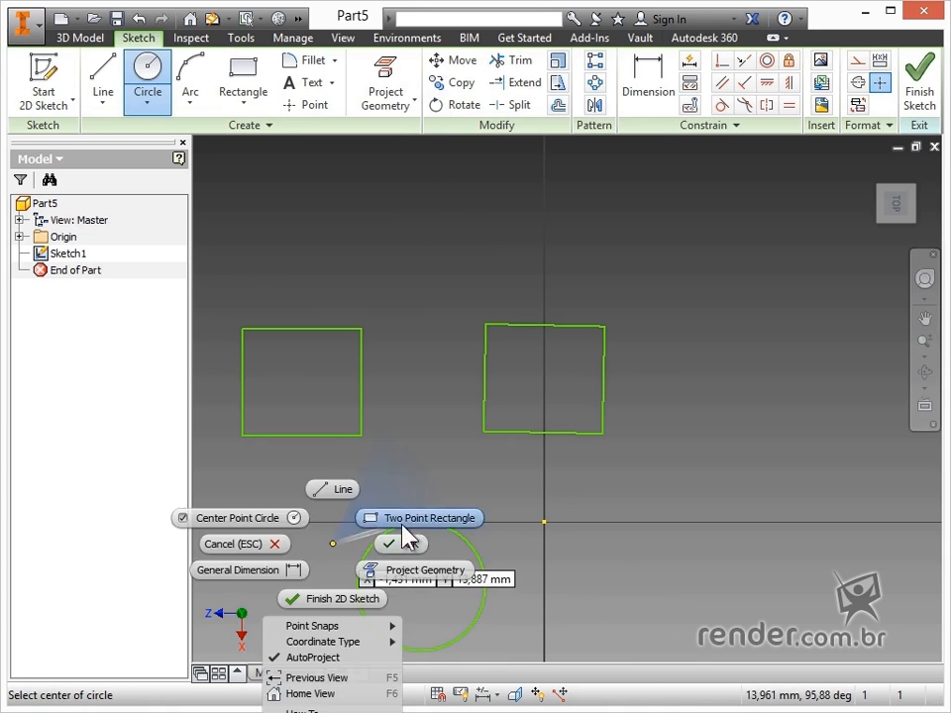
left_click(402, 534)
- Draw a line from the circle's center past its upper-left edge
middle_click_drag(381, 313, 374, 234)
left_click(103, 74)
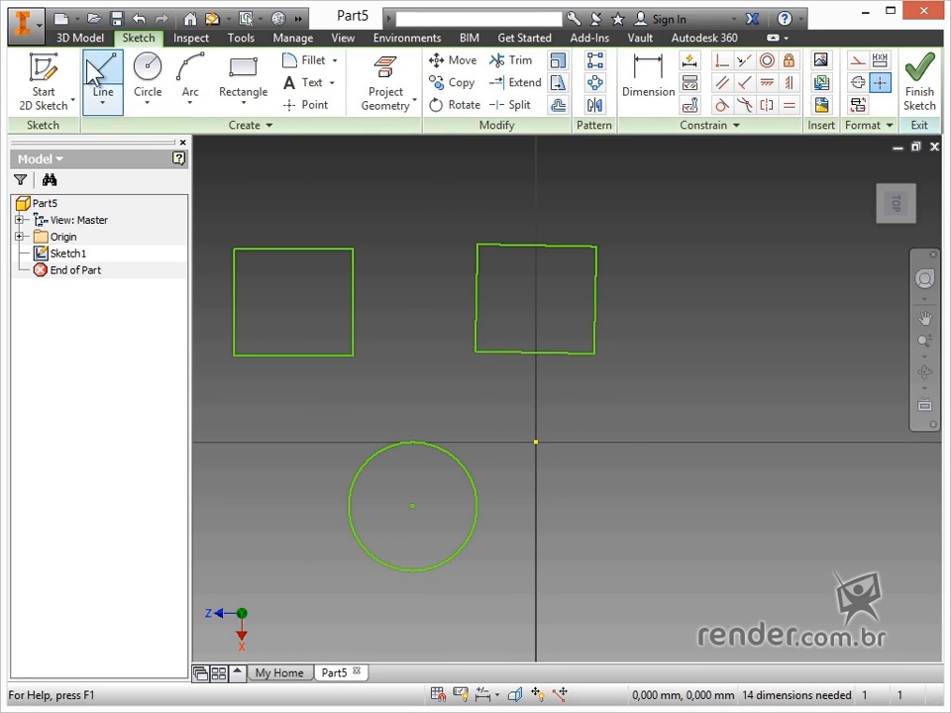
left_click(412, 505)
left_click(305, 443)
right_click(415, 502)
key("Escape")
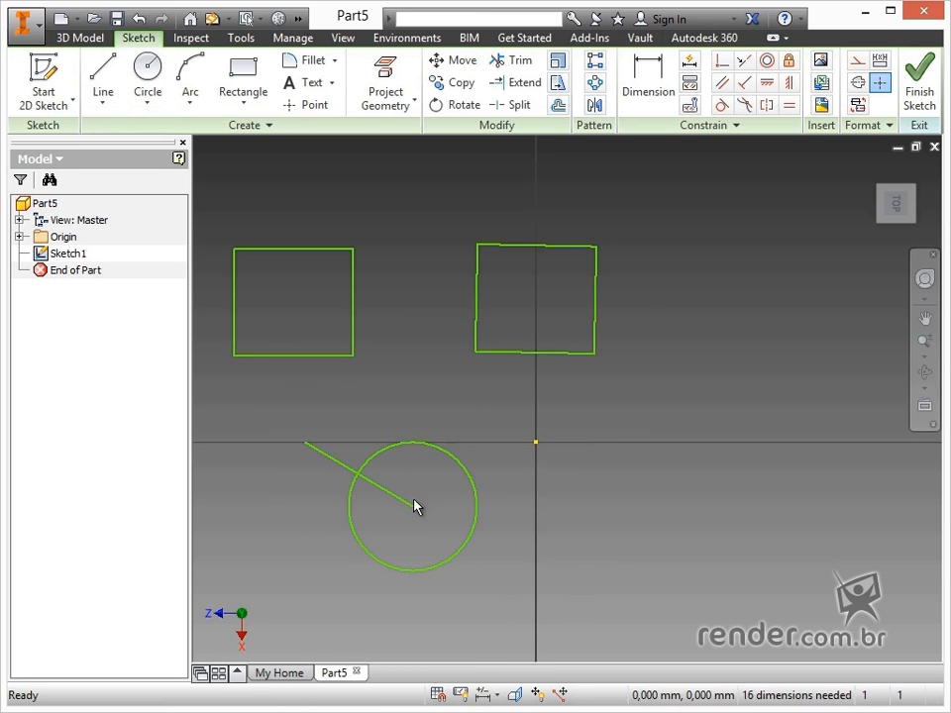
- Draw three more lines from the circle's center past its upper-right, right and lower edges
key("l")
left_click(412, 505)
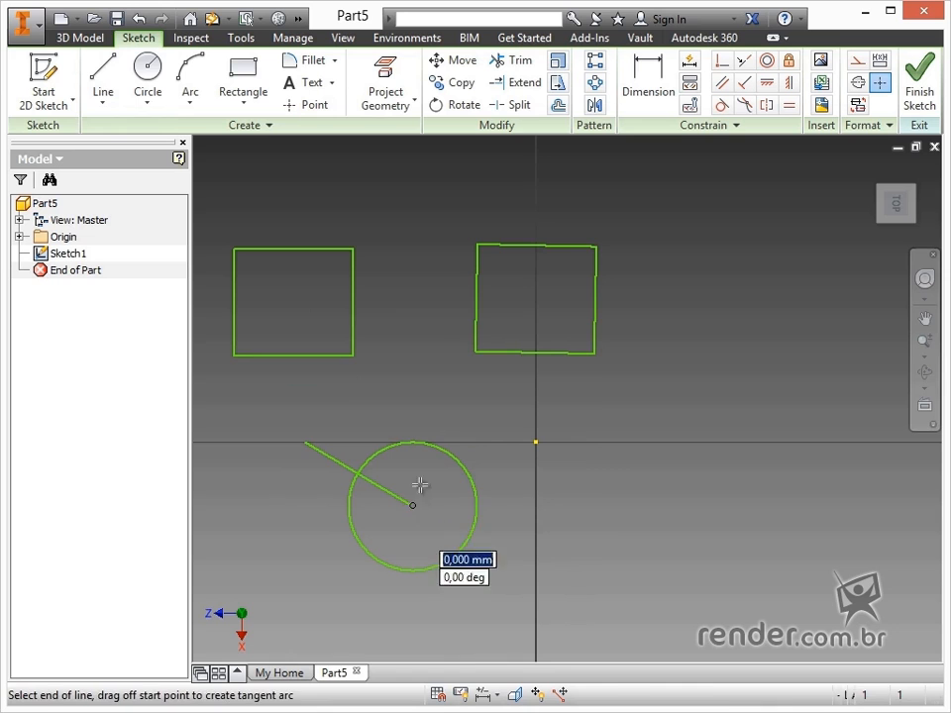
double_click(456, 410)
left_click(413, 506)
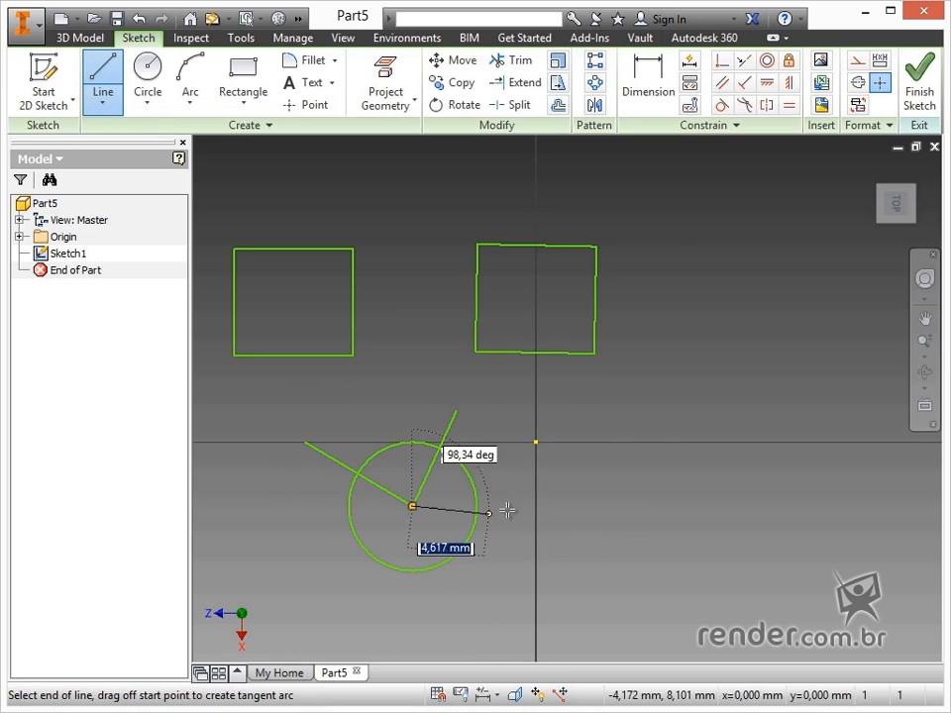
key("l")
left_click(413, 506)
left_click(387, 597)
key("Escape")
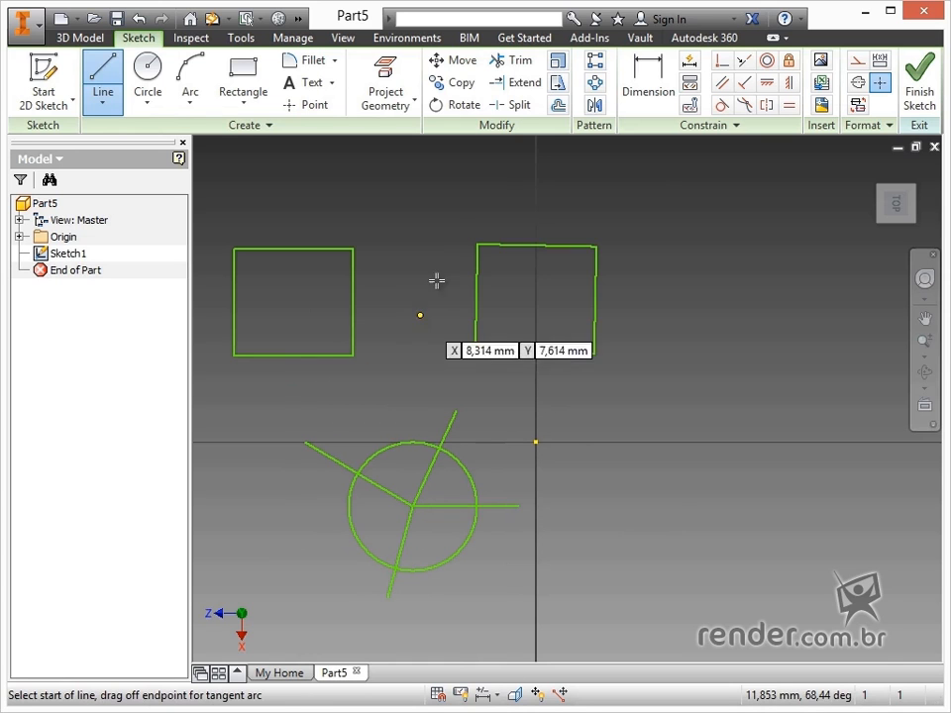
- Trim the four line ends that extend outside the circle
left_click(511, 62)
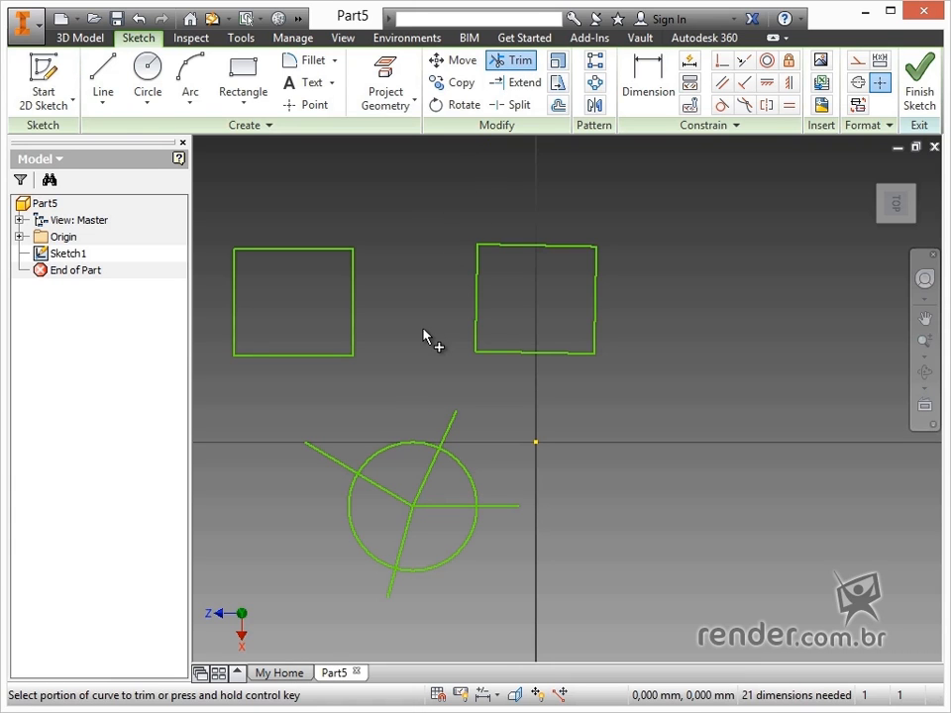
left_click(448, 434)
mouse_move(348, 432)
left_mouse_down()
mouse_move(336, 462)
mouse_move(337, 550)
left_mouse_up()
mouse_move(459, 601)
left_mouse_down()
mouse_move(505, 524)
mouse_move(489, 457)
left_mouse_up()
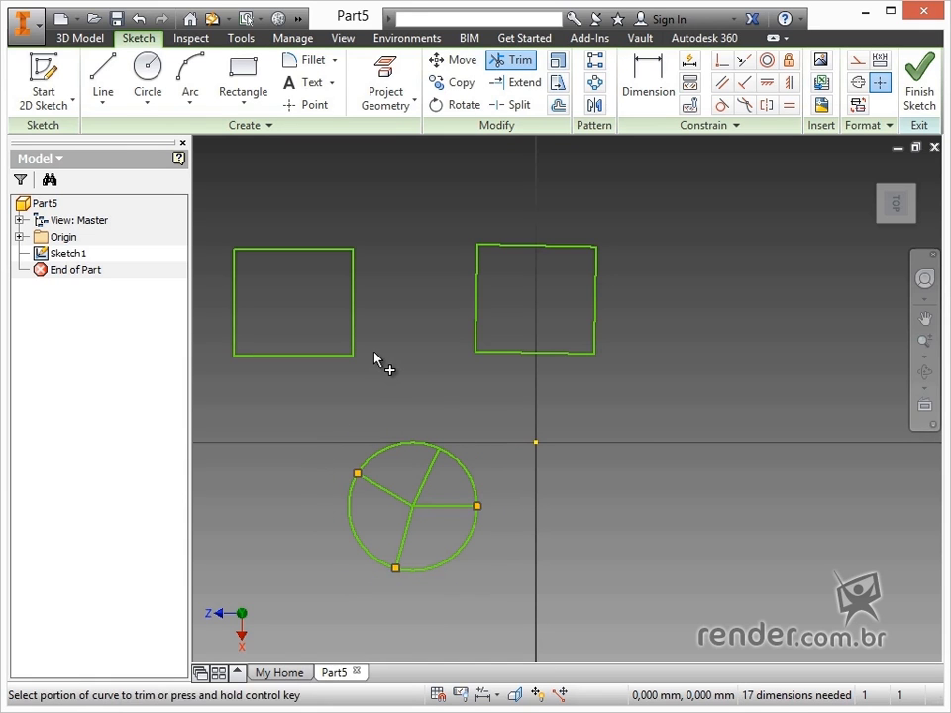
- Sketch a larger circle around the existing one, concentric with it, and end the Circle command
left_click(149, 95)
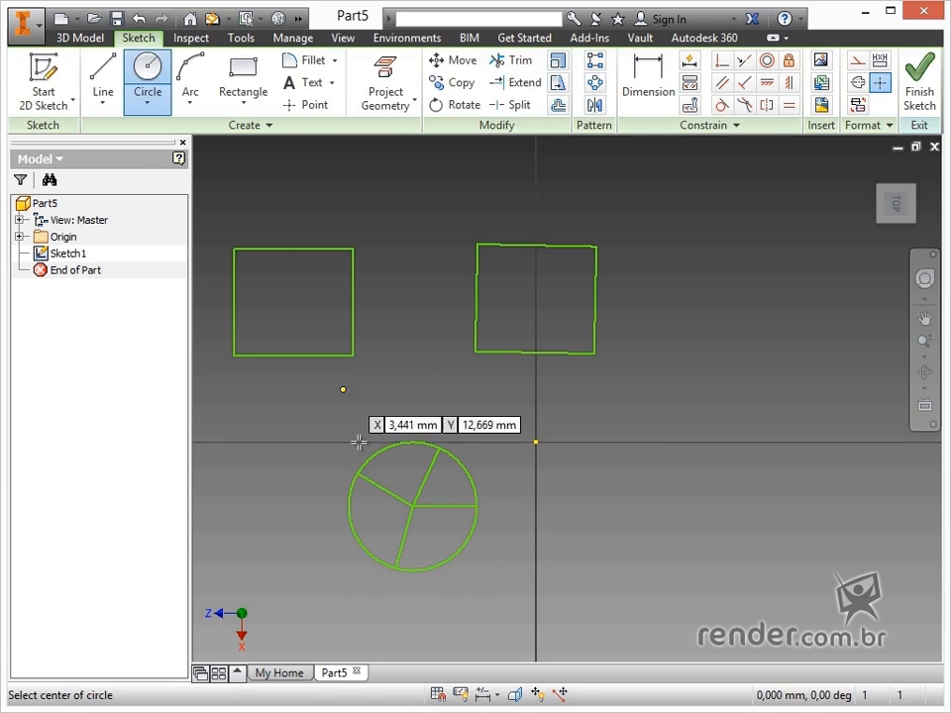
left_click(412, 506)
left_click(480, 596)
right_click(586, 500)
left_click(655, 500)
- Extend the four radial lines to the outer circle, carrying the upper-left and lower lines through the center to the opposite side too
key("x")
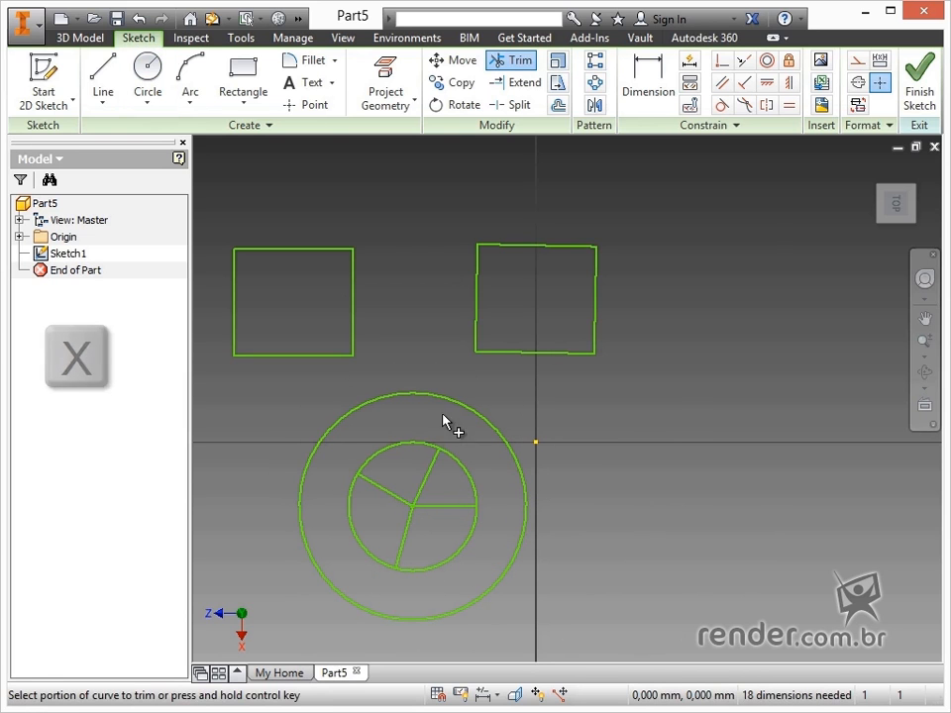
left_click(522, 85)
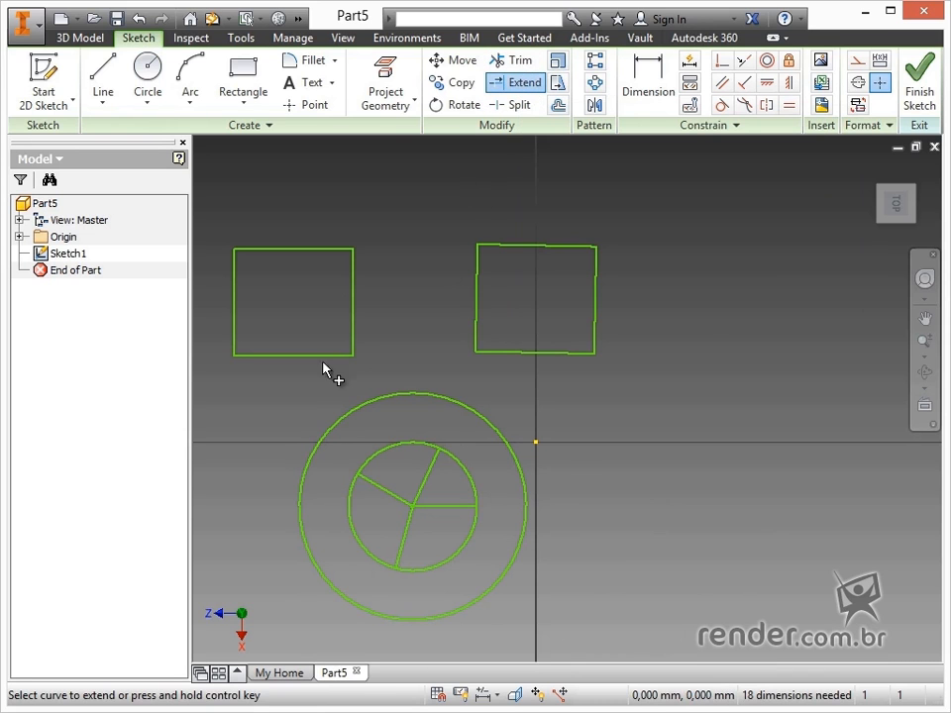
left_click(388, 497)
mouse_move(390, 529)
left_mouse_down()
mouse_move(457, 492)
mouse_move(410, 463)
mouse_move(392, 475)
mouse_move(395, 531)
mouse_move(412, 544)
mouse_move(450, 528)
mouse_move(436, 567)
left_mouse_up()
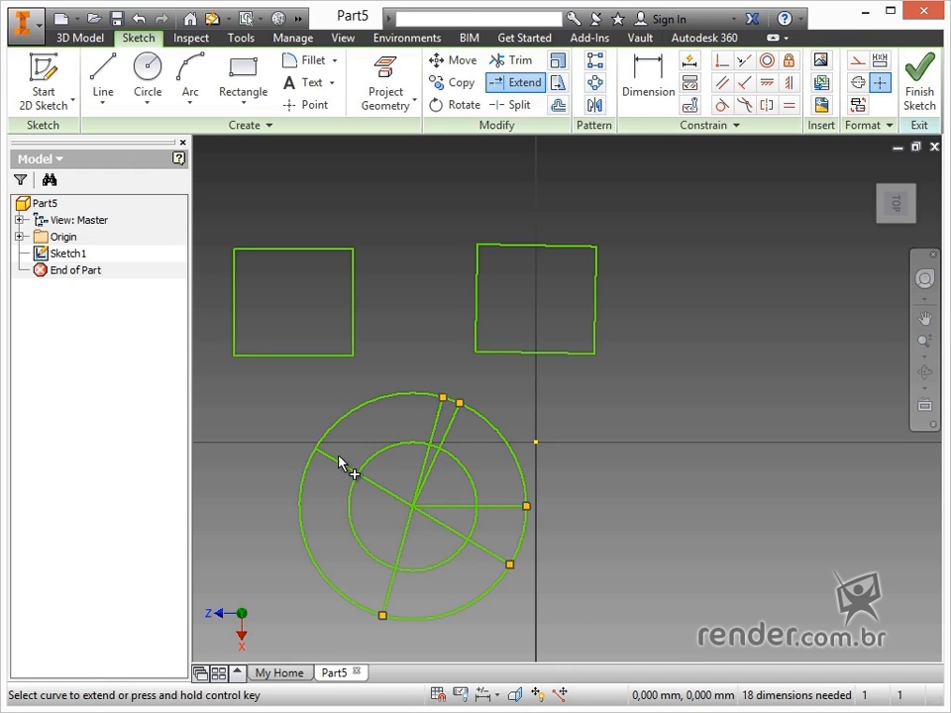
- From within Trim, temporarily extend instead: lengthen the diagonal line past the outer circle's upper left and the horizontal line to the inner circle's left side
key("x")
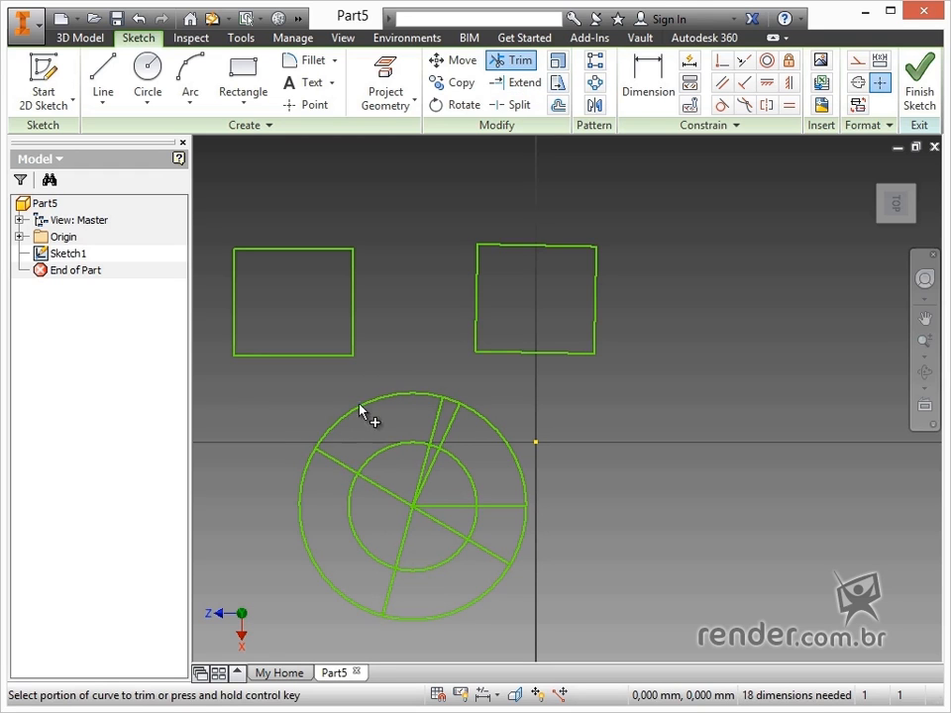
key("ctrl")
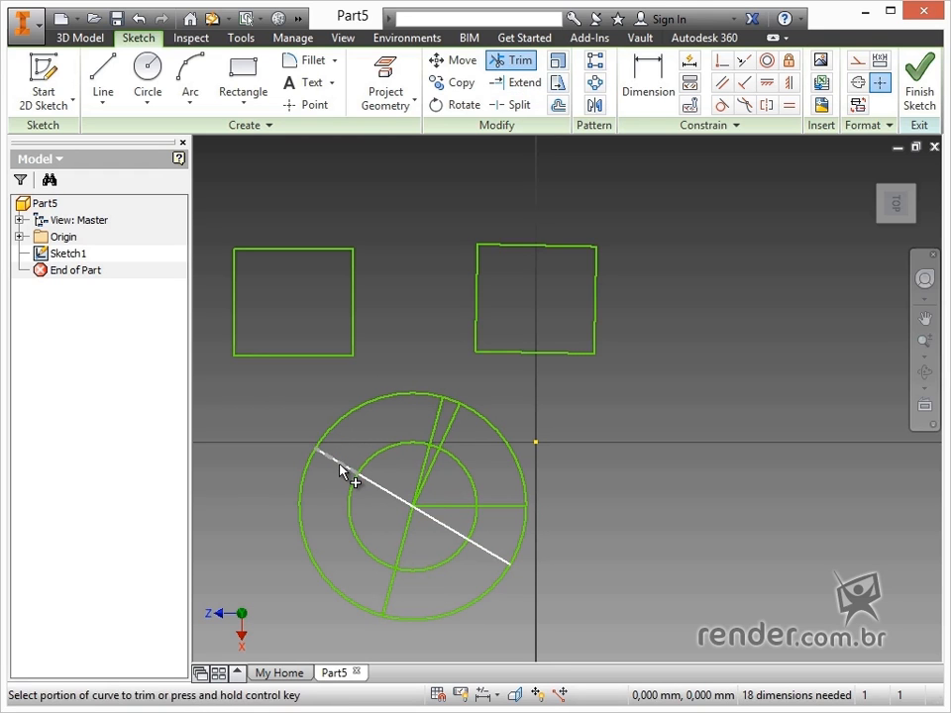
left_click(340, 466, "ctrl")
key("ctrl")
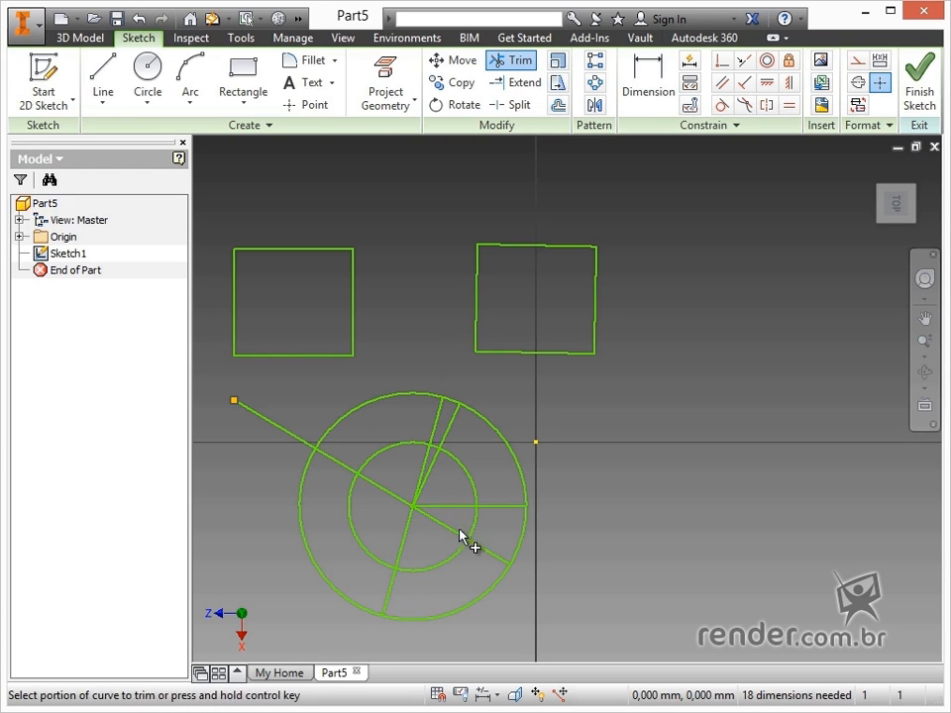
left_click(497, 504, "ctrl")
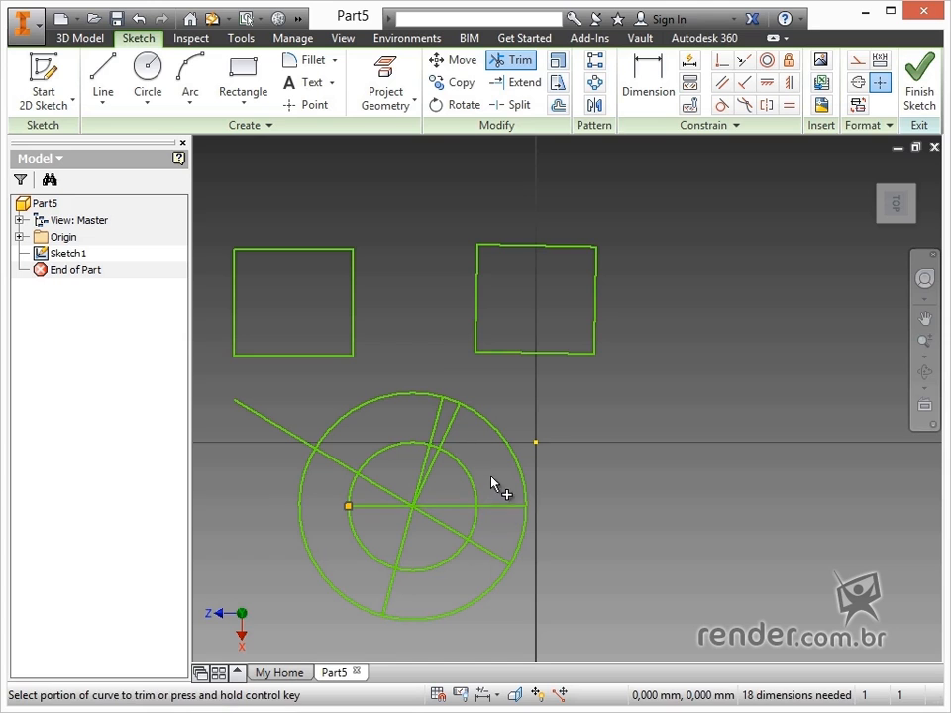
- With Extend, lengthen the steeper upper line to the right rectangle, and temporarily trim both upper lines between the two circles
left_click(520, 82)
left_click_drag(419, 430, 442, 424)
left_click(433, 433, "shift")
mouse_move(453, 428)
left_mouse_down("shift")
mouse_move(471, 382)
mouse_move(448, 418)
left_mouse_up("shift")
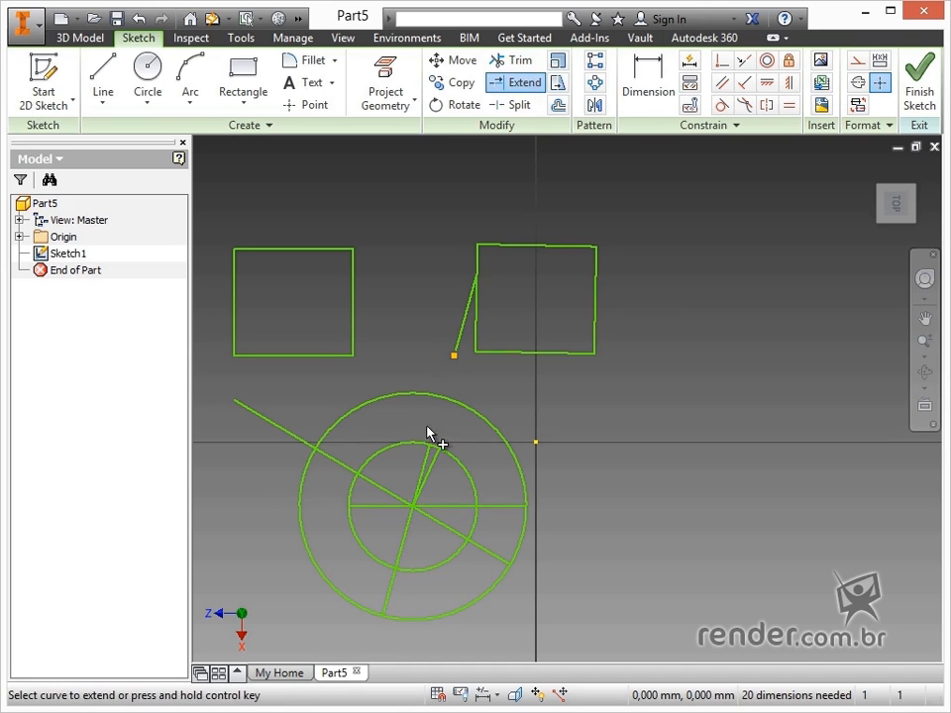
- Trim the rest of both upper lines inside the inner circle and the stray segment beside the right rectangle, and delete the leftover geometry there
left_click_drag(409, 457, 434, 480, "shift")
left_click(461, 337, "shift")
right_click(407, 375)
left_click(462, 370)
left_click_drag(430, 349, 470, 372)
key("Delete")
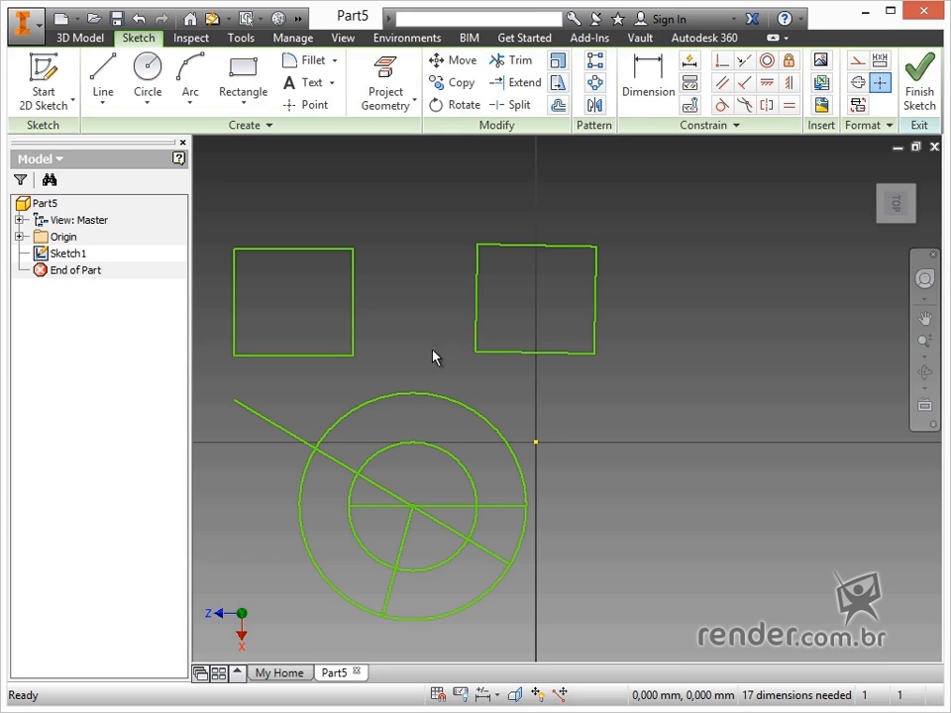